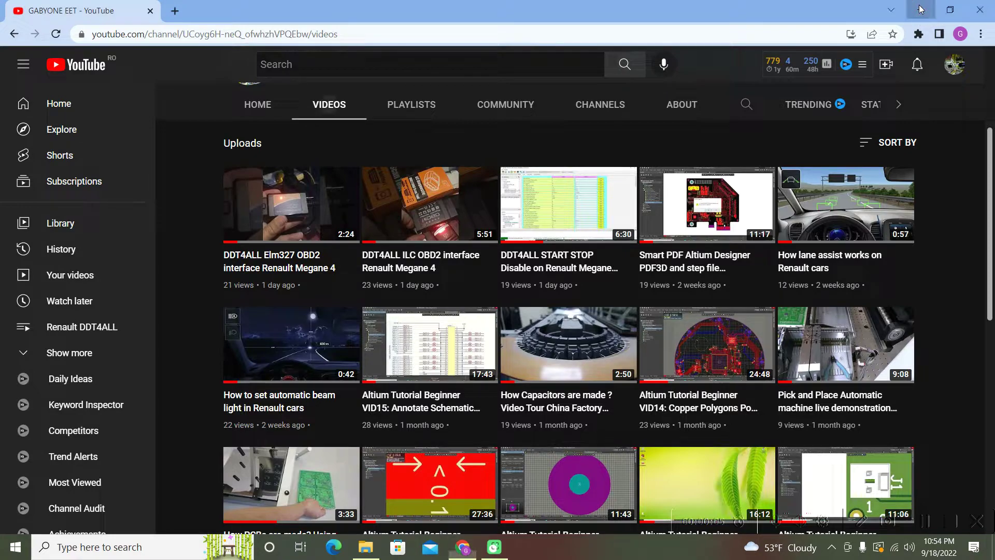
- Launch DDT4All from the desktop, acknowledge the car-harm warning, choose the Wi-Fi interface and start in demo mode
click(920, 9)
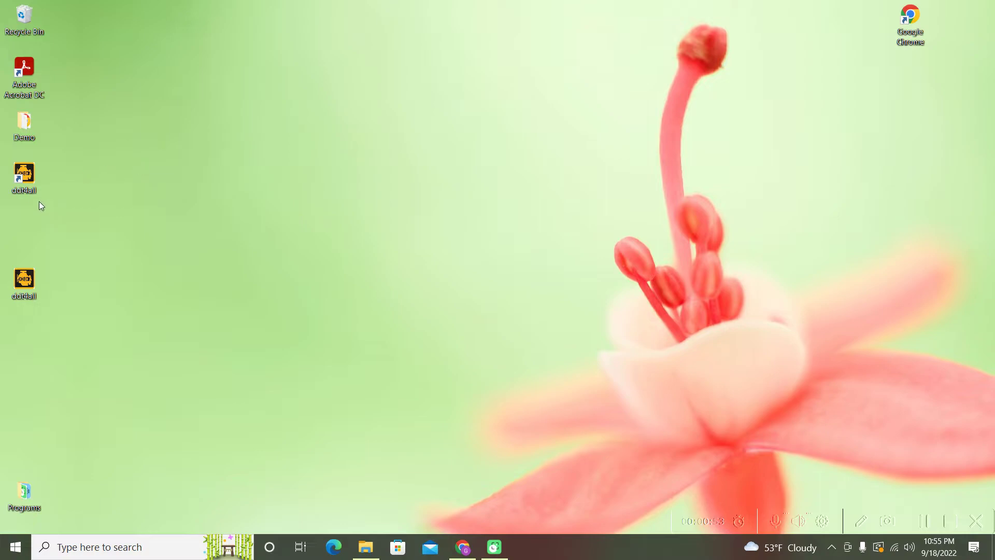
double_click(27, 184)
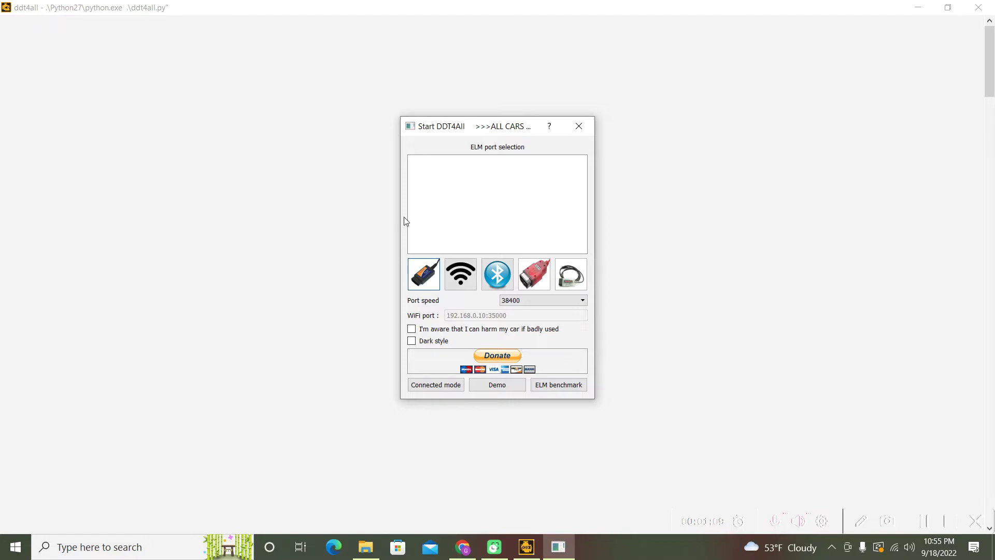
click(413, 330)
click(461, 274)
click(494, 389)
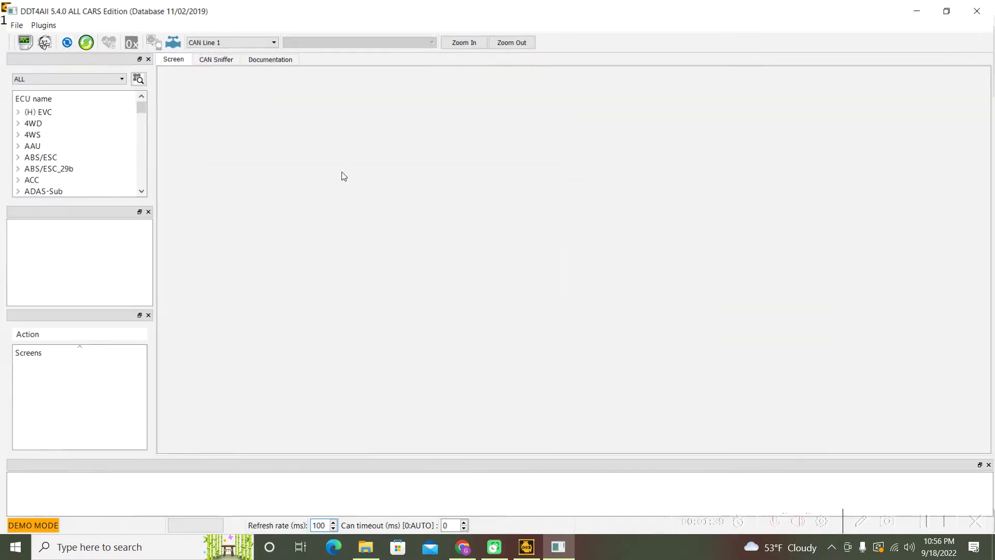
- Choose XFB - MEGANE IV as the vehicle to filter the ECU list
click(91, 78)
scroll(62, 130, down, 5)
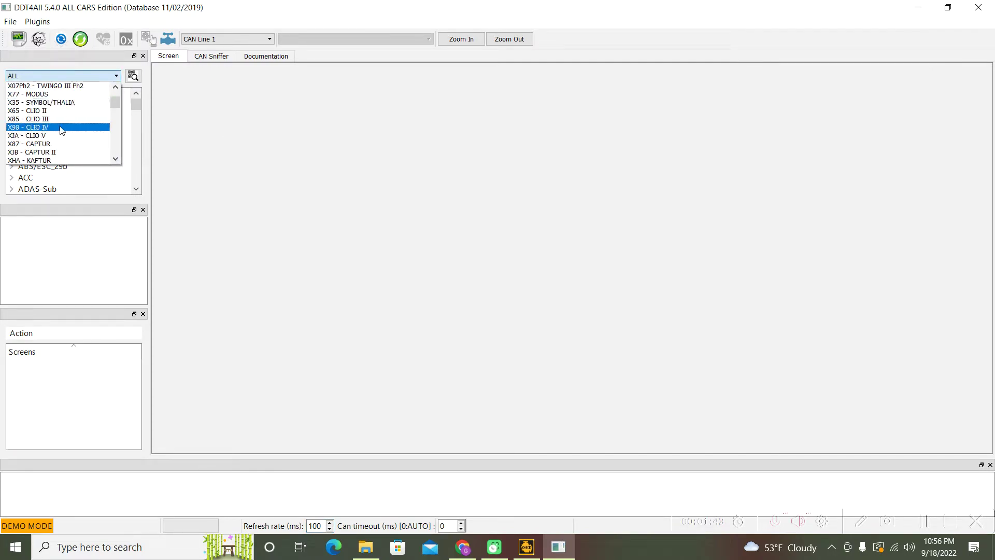
scroll(61, 129, down, 3)
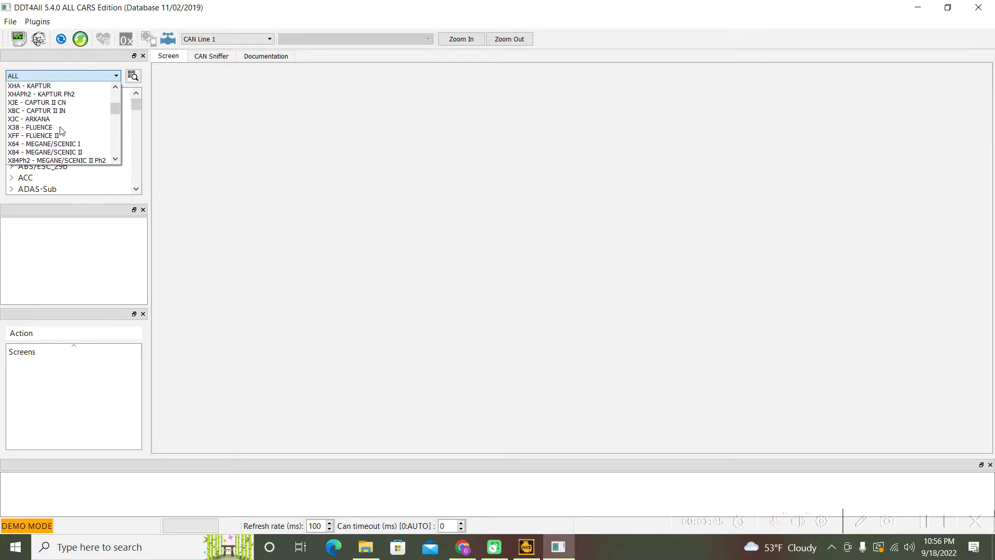
scroll(61, 129, down, 1)
scroll(61, 129, down, 1)
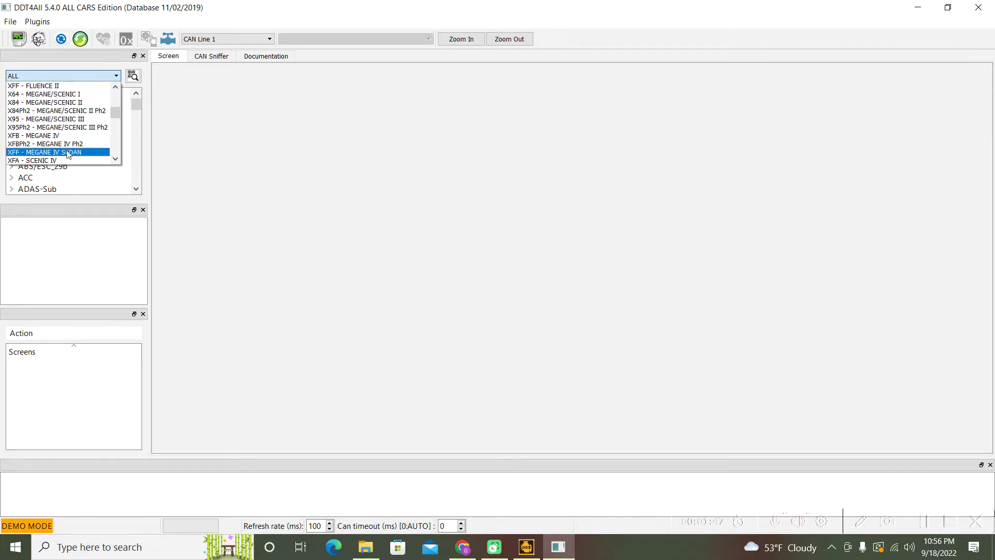
click(19, 136)
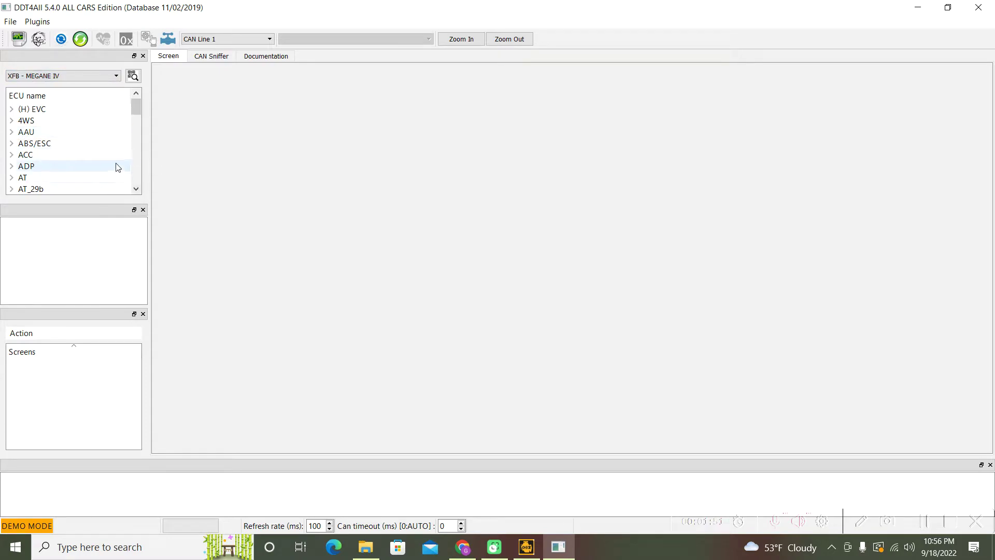
- Load the APB 15-40 V58 ECU from the Frein de parking electrique group and open its screens
scroll(116, 166, down, 2)
scroll(118, 167, down, 4)
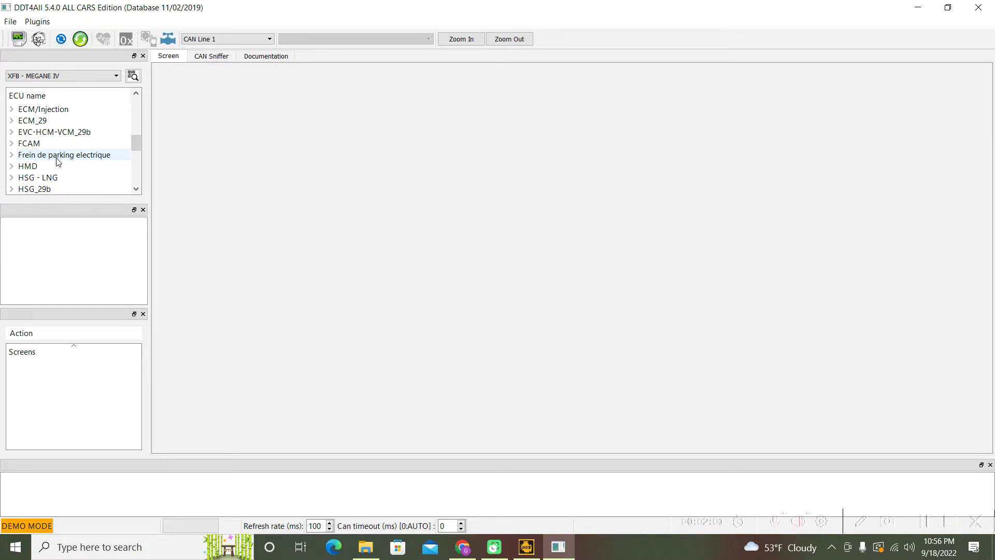
click(11, 155)
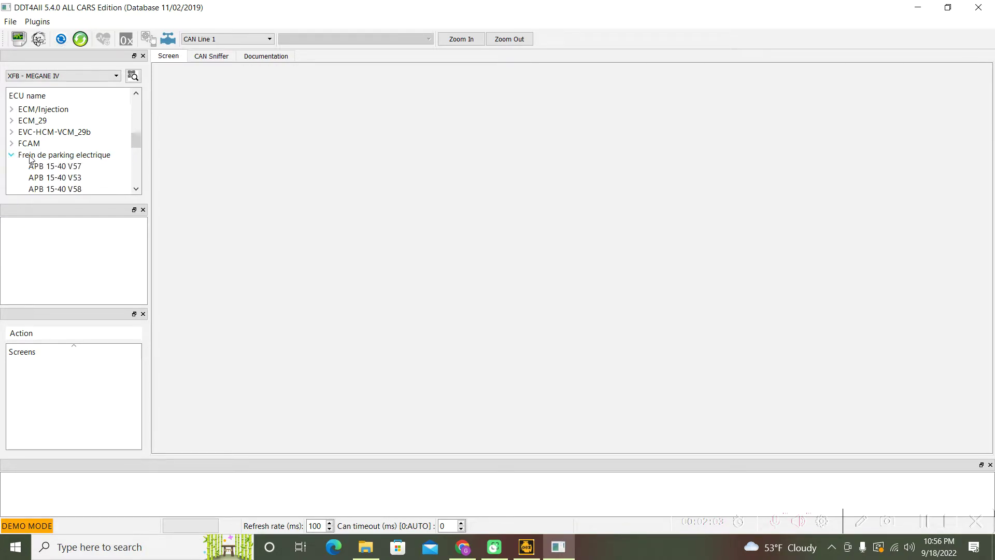
scroll(98, 166, down, 1)
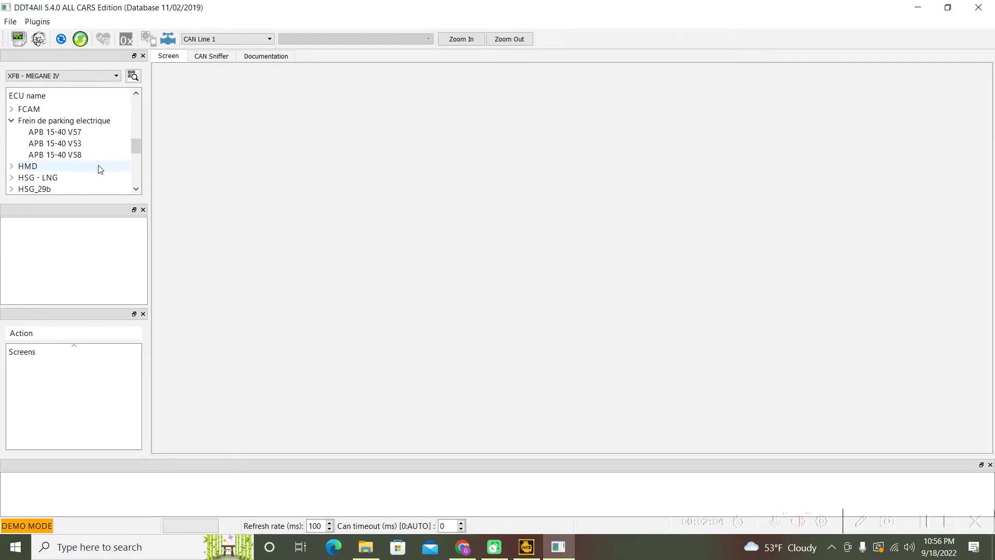
click(72, 158)
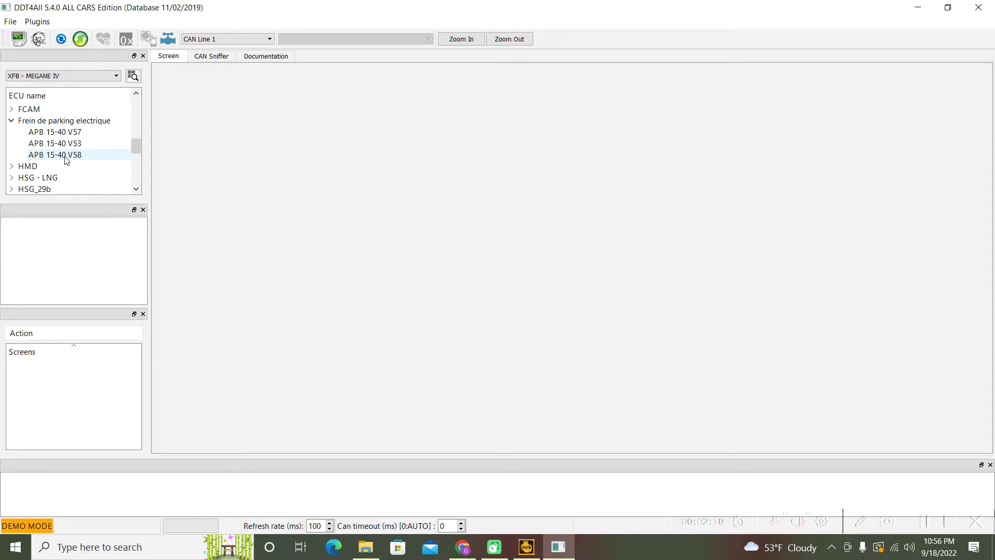
click(70, 159)
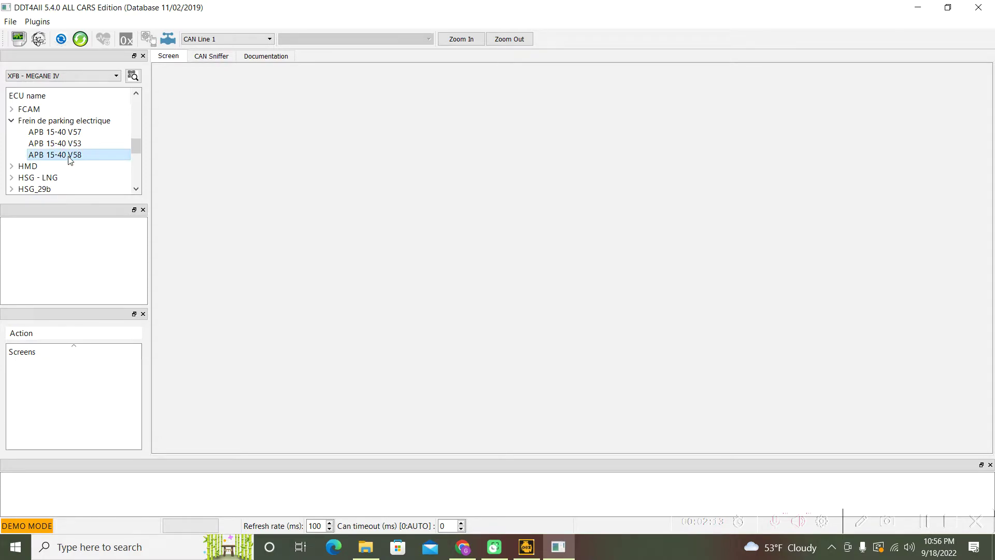
double_click(70, 157)
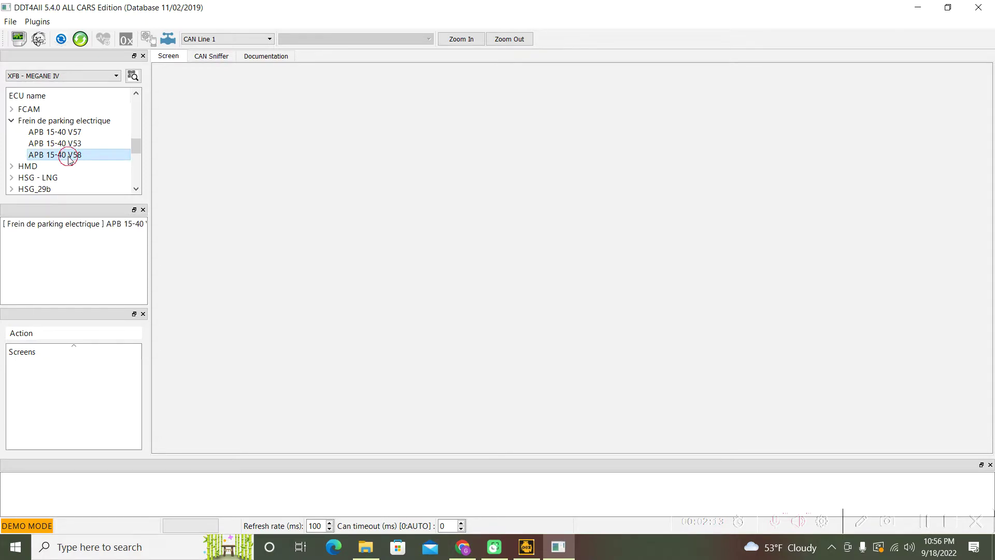
double_click(80, 227)
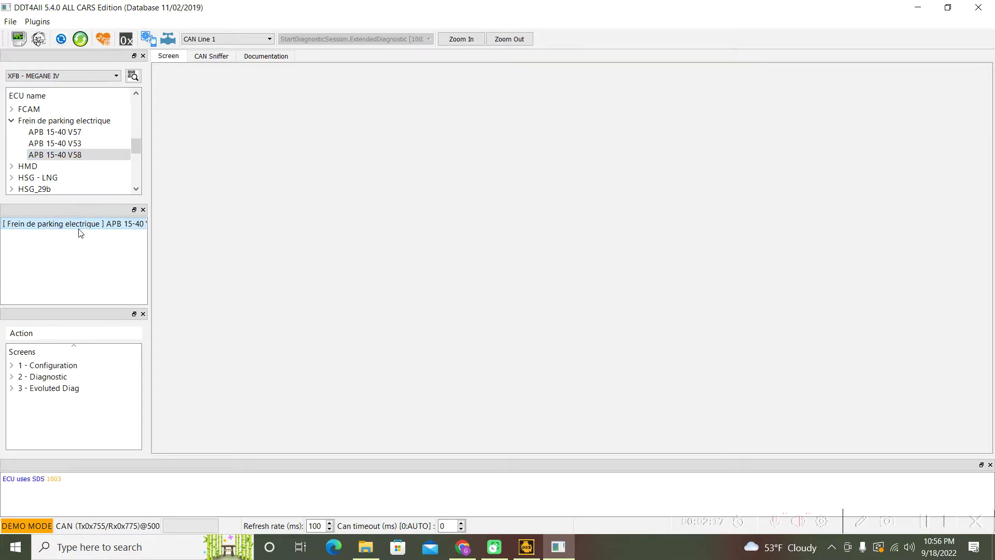
- Open the parking brake ECU's 11 - Configuration screen and look through its parameters down to the VIN and RAMDownload fields
click(13, 364)
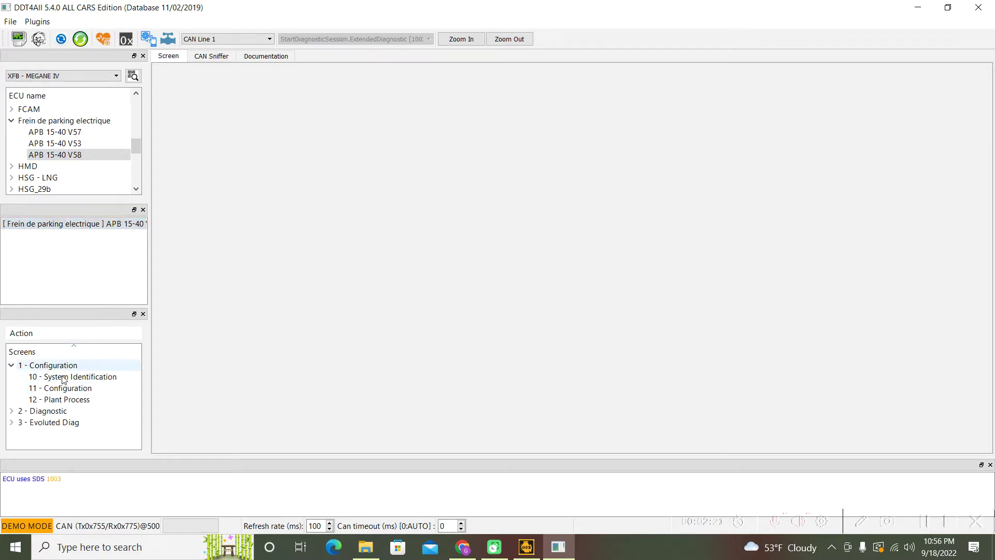
click(54, 392)
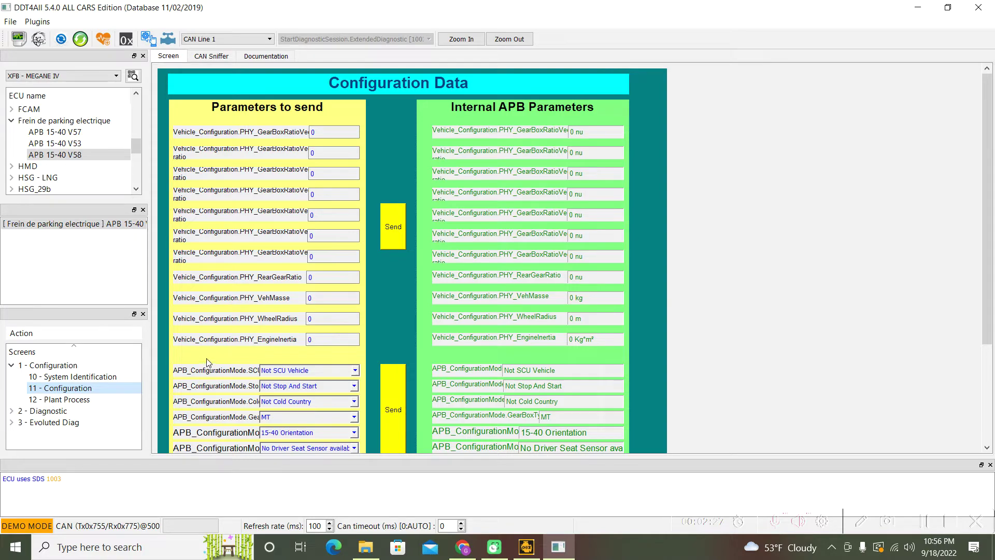
scroll(275, 346, down, 1)
scroll(275, 346, down, 1)
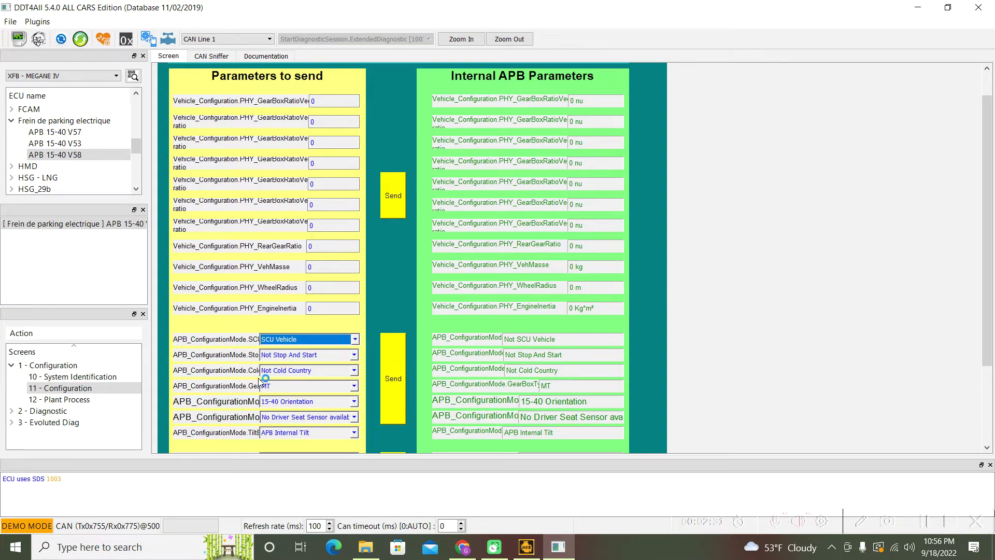
scroll(245, 375, down, 2)
scroll(245, 374, down, 2)
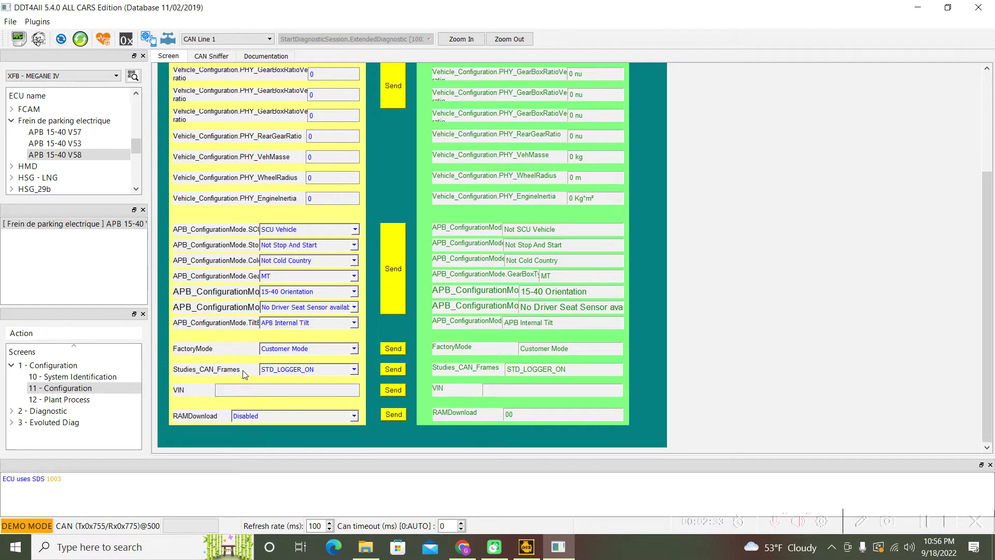
click(220, 390)
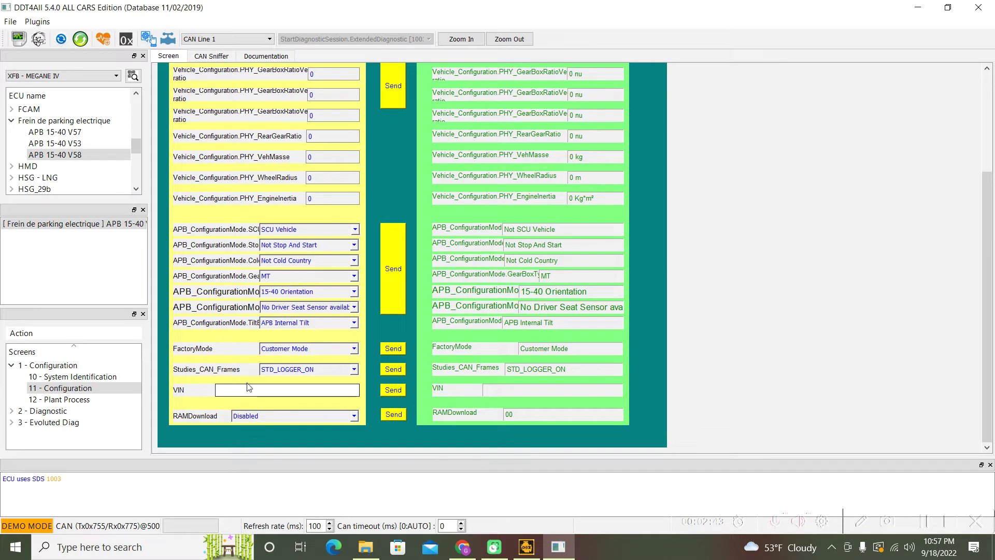
scroll(253, 300, up, 1)
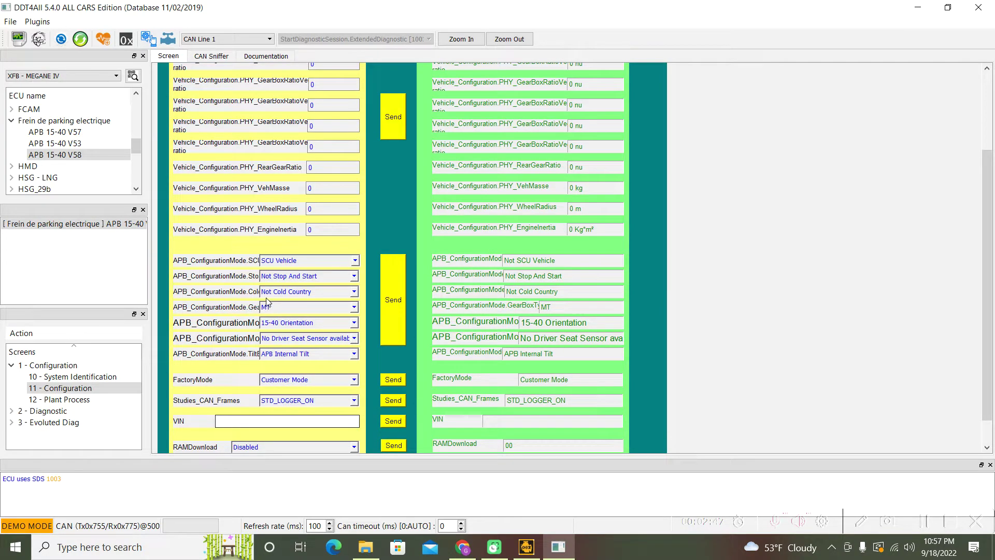
- Set the APB_ConfigurationMode cold-country parameter to Cold Country, enable expert mode and send the APB_ConfigurationMode parameters to the ECU
click(354, 293)
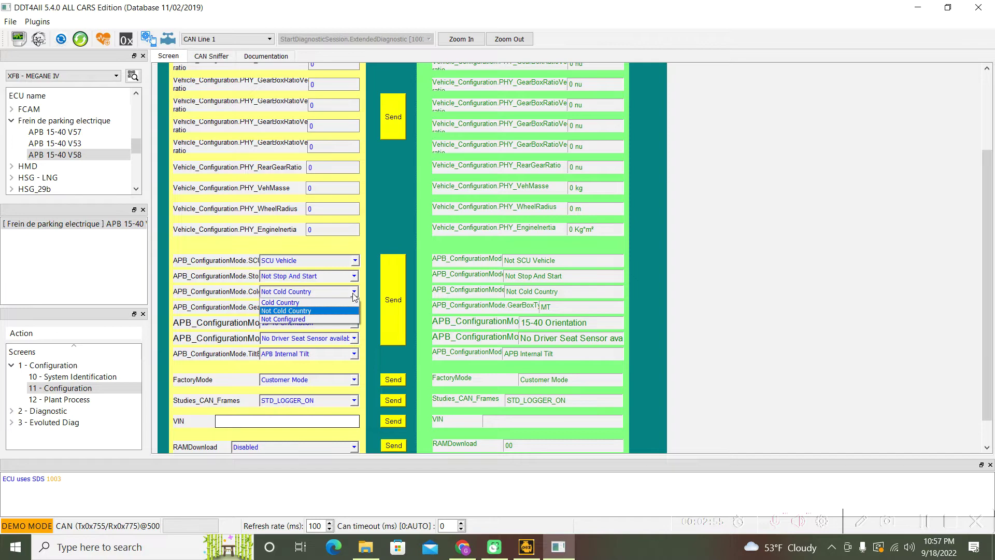
click(363, 295)
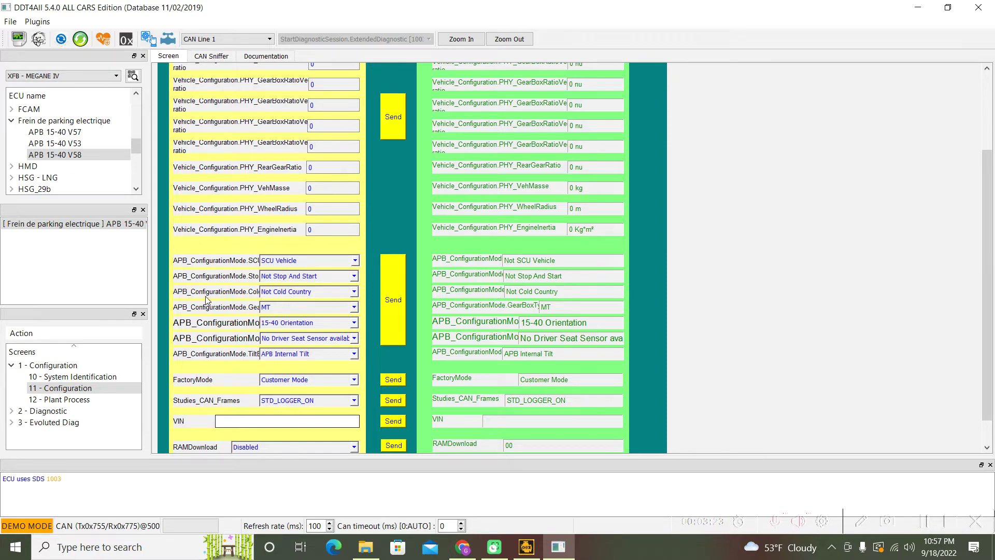
click(354, 292)
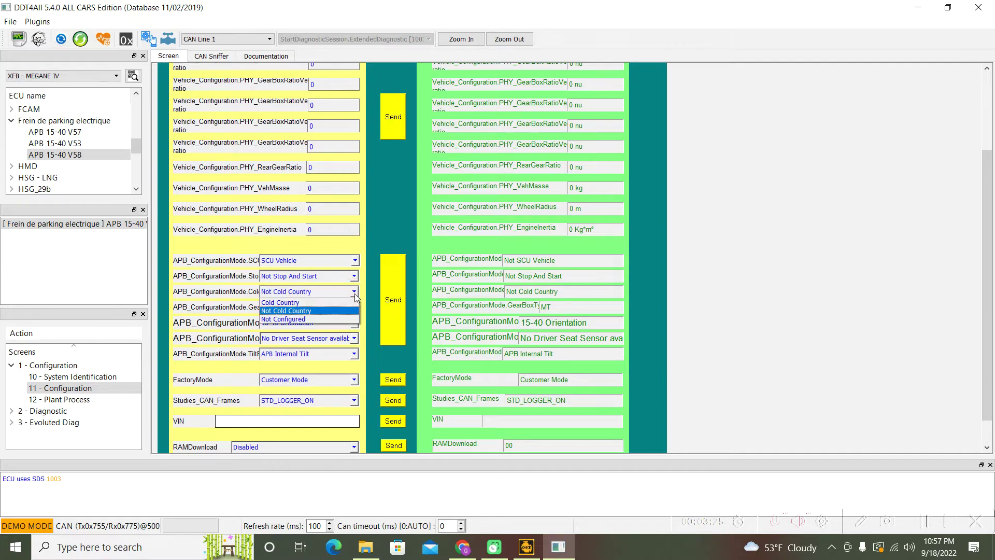
click(314, 305)
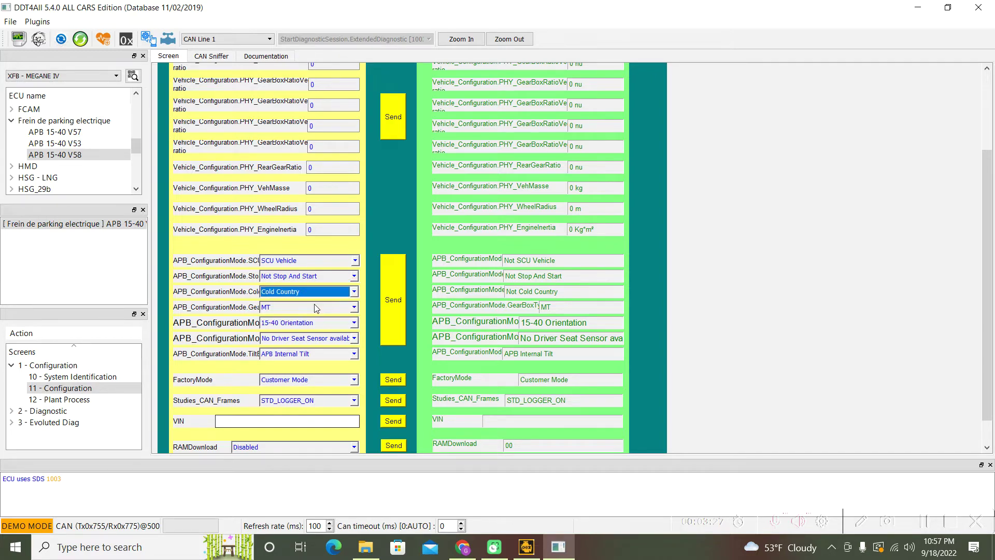
click(369, 273)
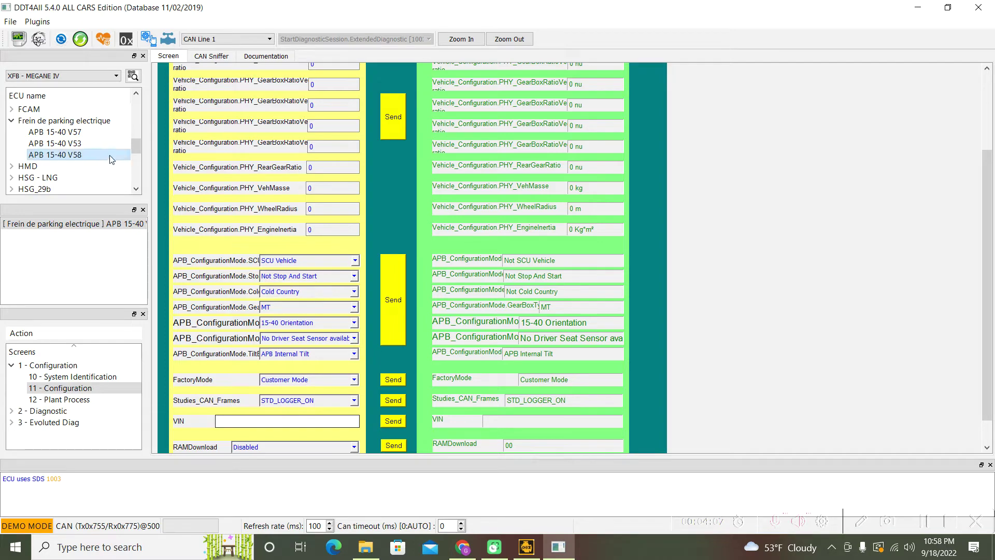
click(40, 46)
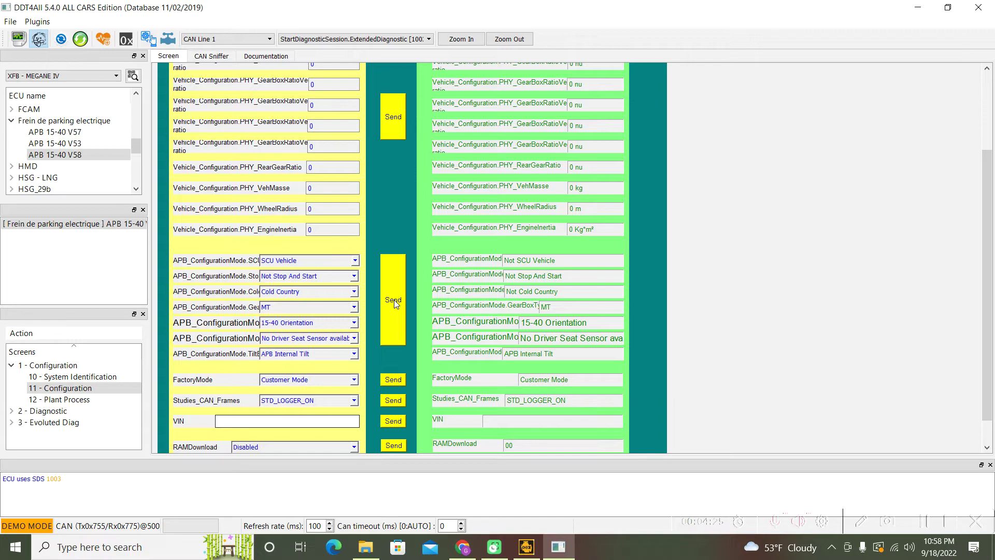
click(394, 300)
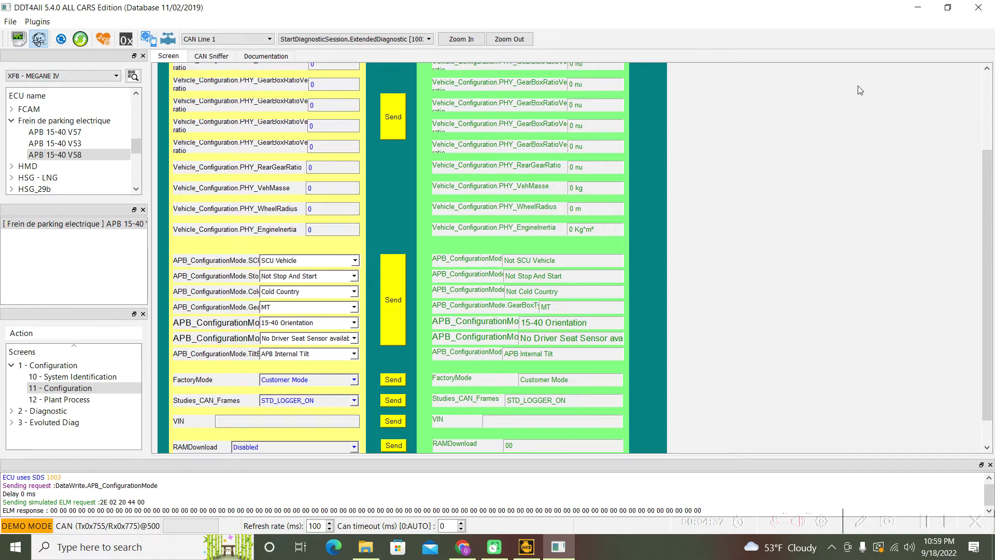
- Close DDT4All and its console window
click(985, 9)
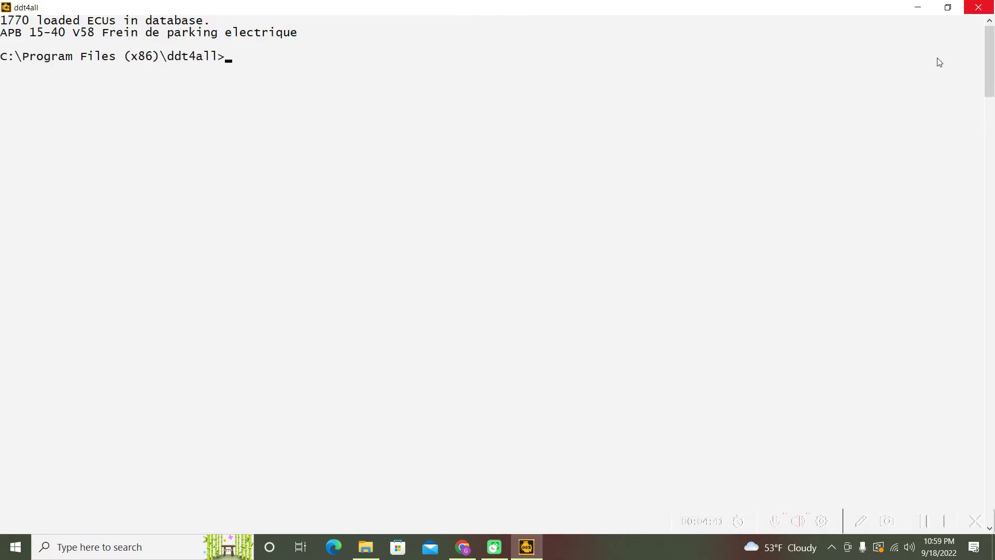
click(985, 6)
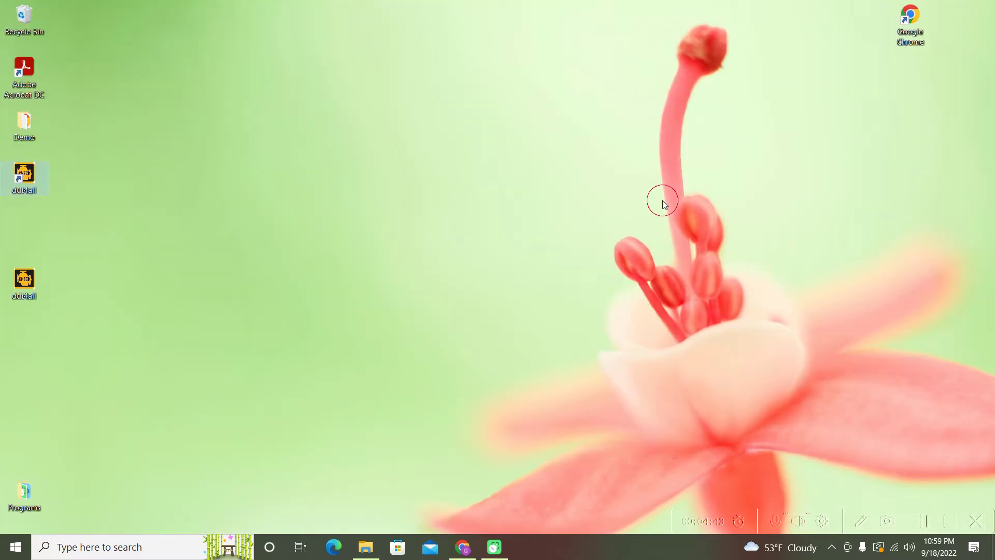